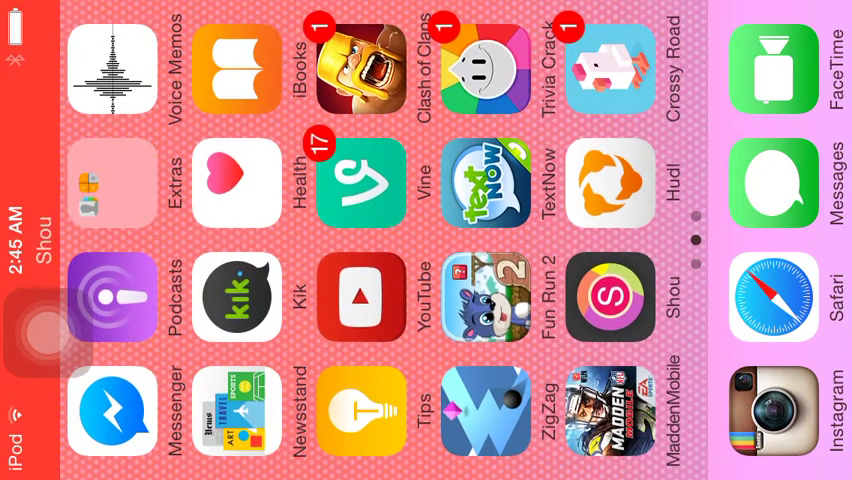
- Launch Safari from the home screen and open the Fast and Furious 7 poster on view47.com
click(610, 297)
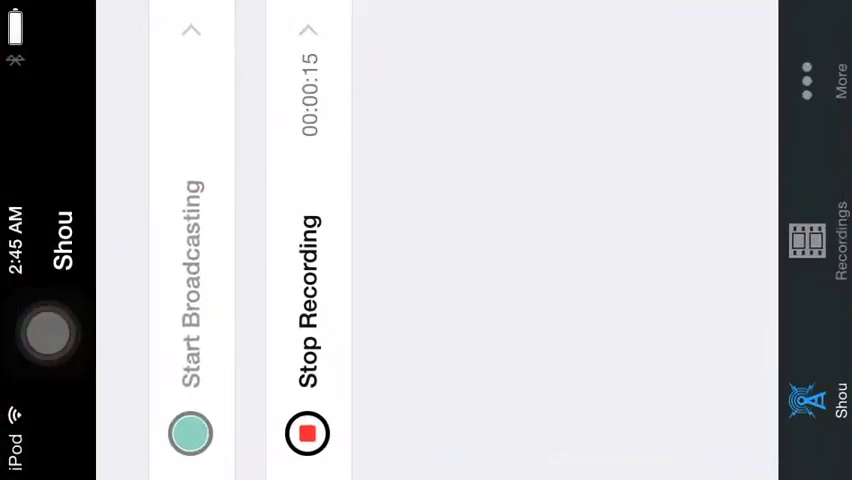
key(super)
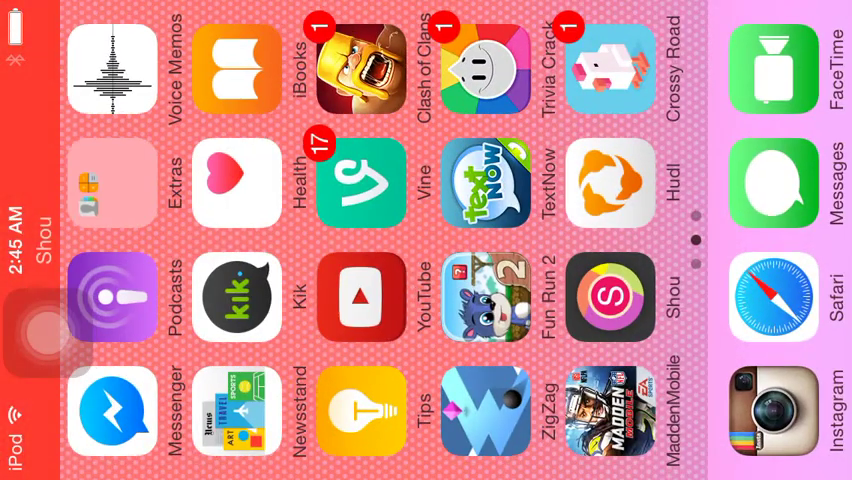
click(775, 296)
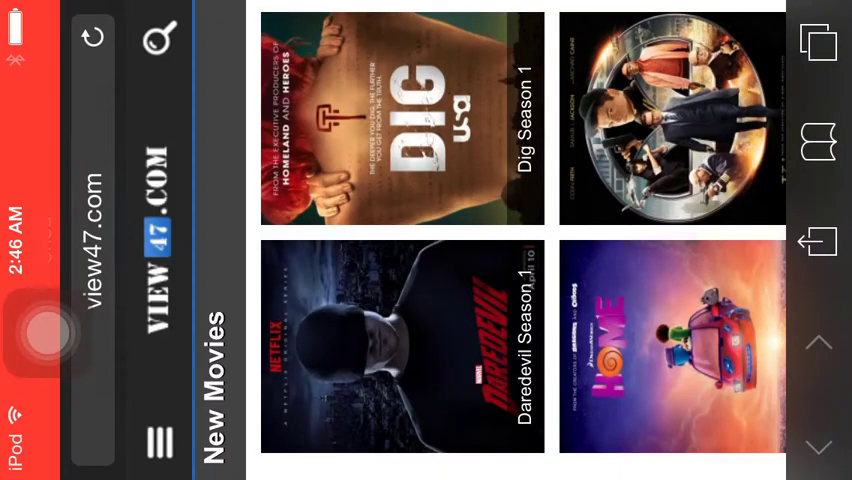
scroll(520, 240, down, 5)
scroll(520, 240, down, 3)
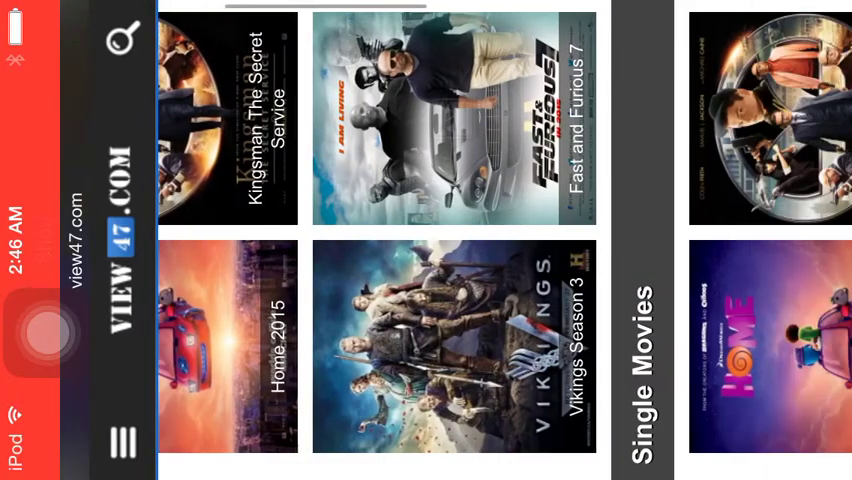
scroll(500, 240, up, 3)
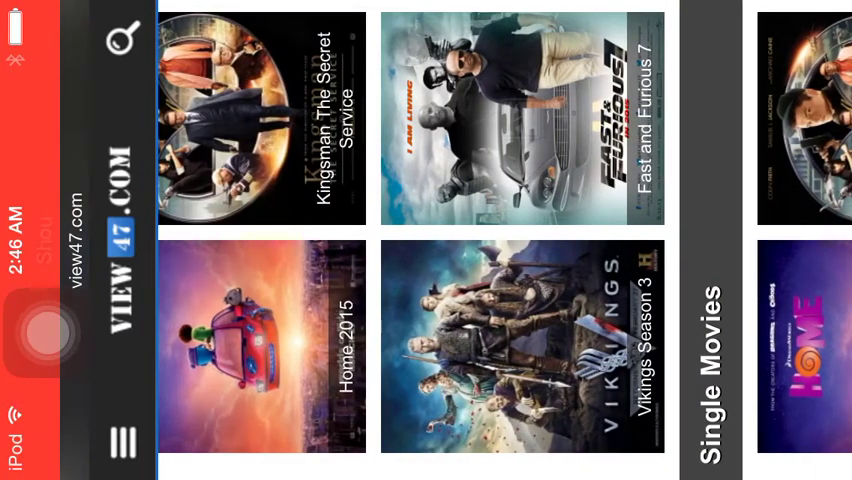
click(80, 240)
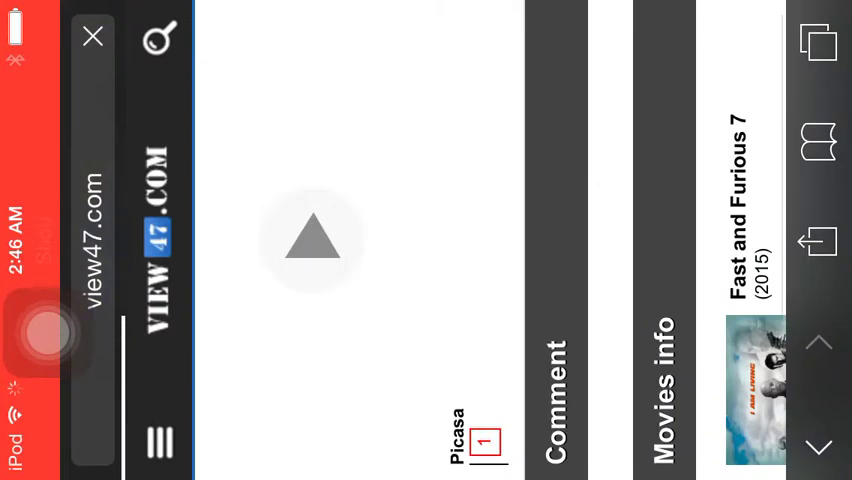
- Close the unwanted redirect tab from Safari's open-tabs overview
click(818, 42)
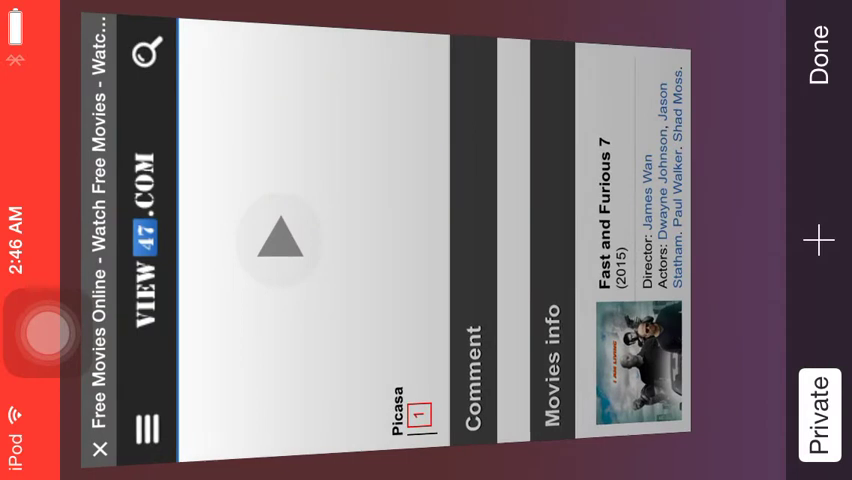
click(300, 240)
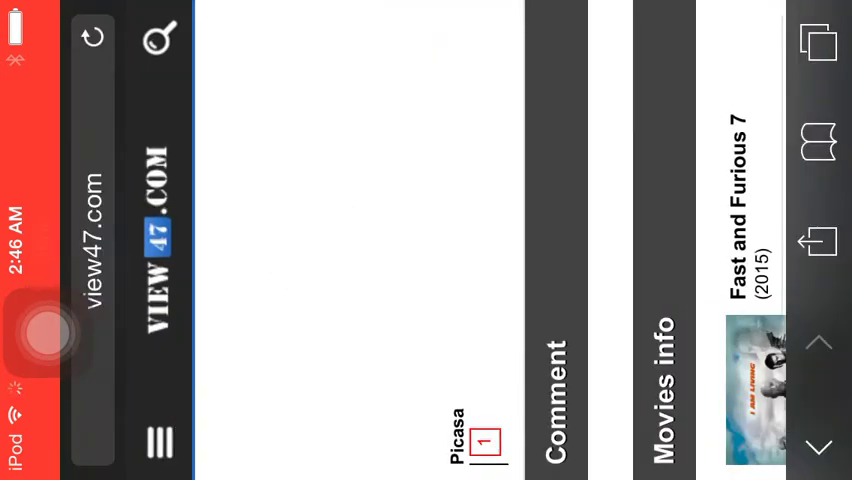